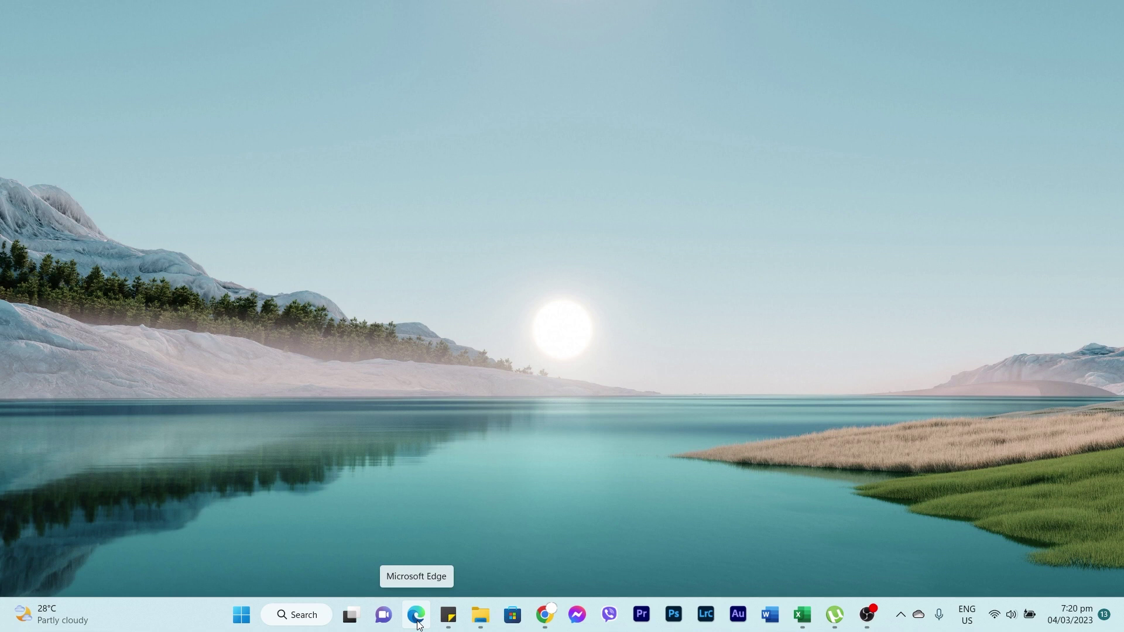
Launch rufus-3.21p.exe from the Downloads Programs folder and choose ESD-ISO (D:) [32 GB] as the device.
left_click(416, 615)
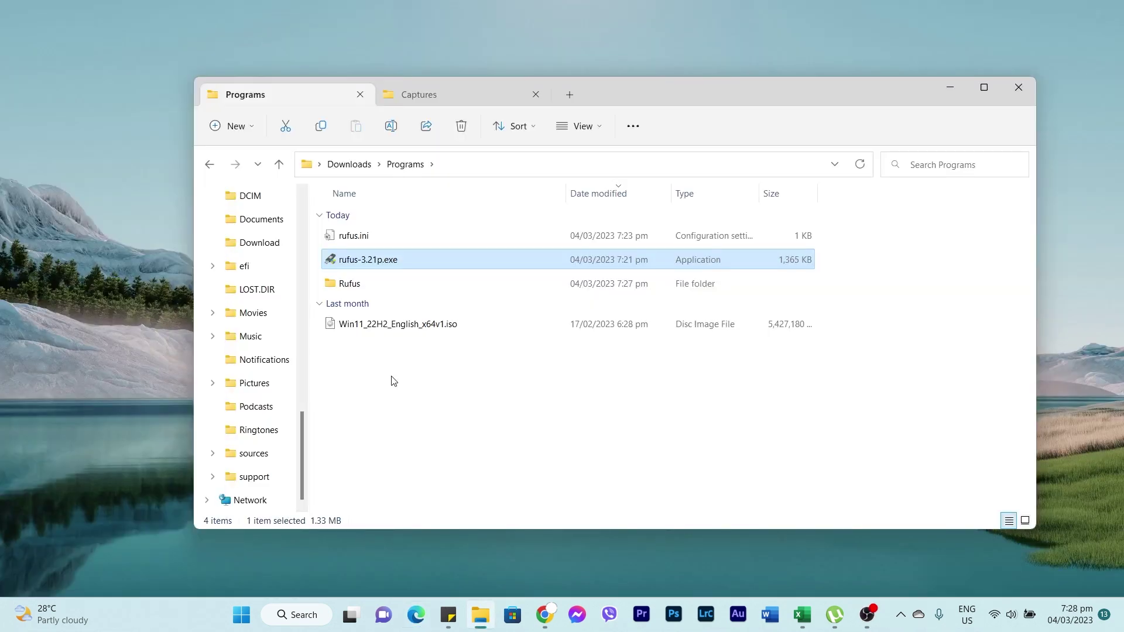
left_click(401, 328)
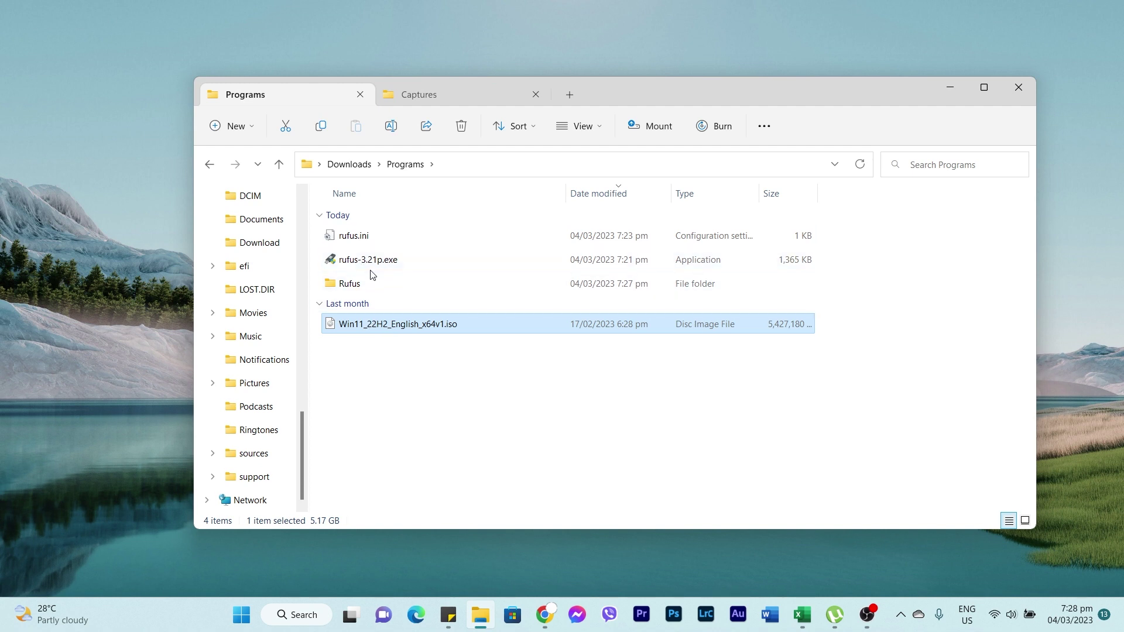
double_click(352, 261)
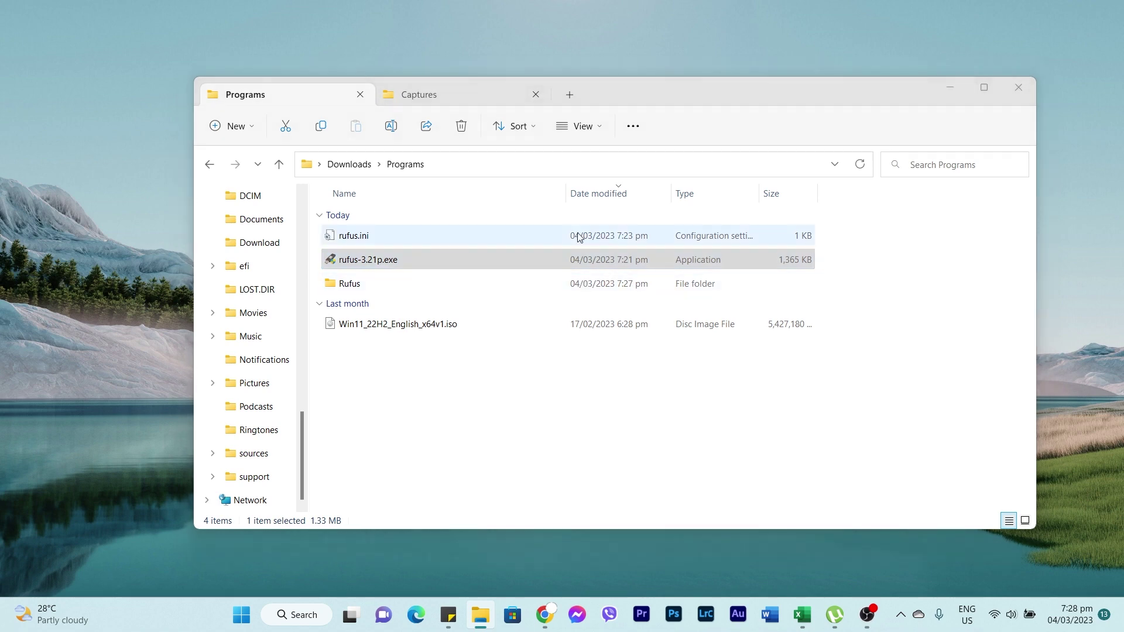
left_click_drag(577, 59, 565, 62)
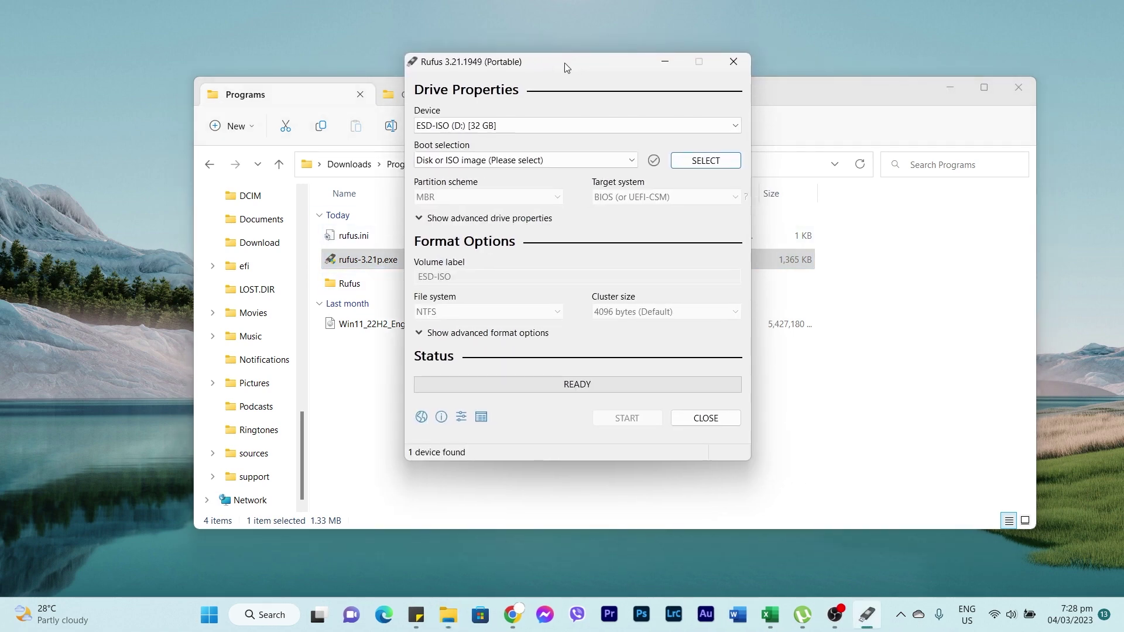
left_click(461, 130)
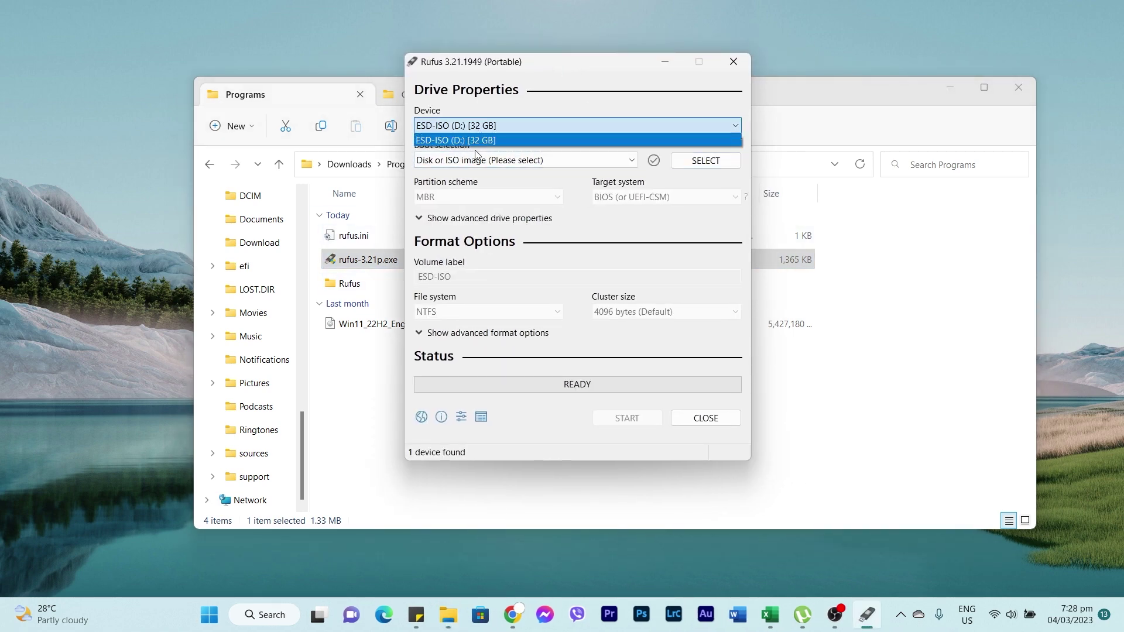
left_click(482, 139)
Load Win11_22H2_English_x64v1.iso from the Programs folder into Rufus as the boot image.
left_click(700, 164)
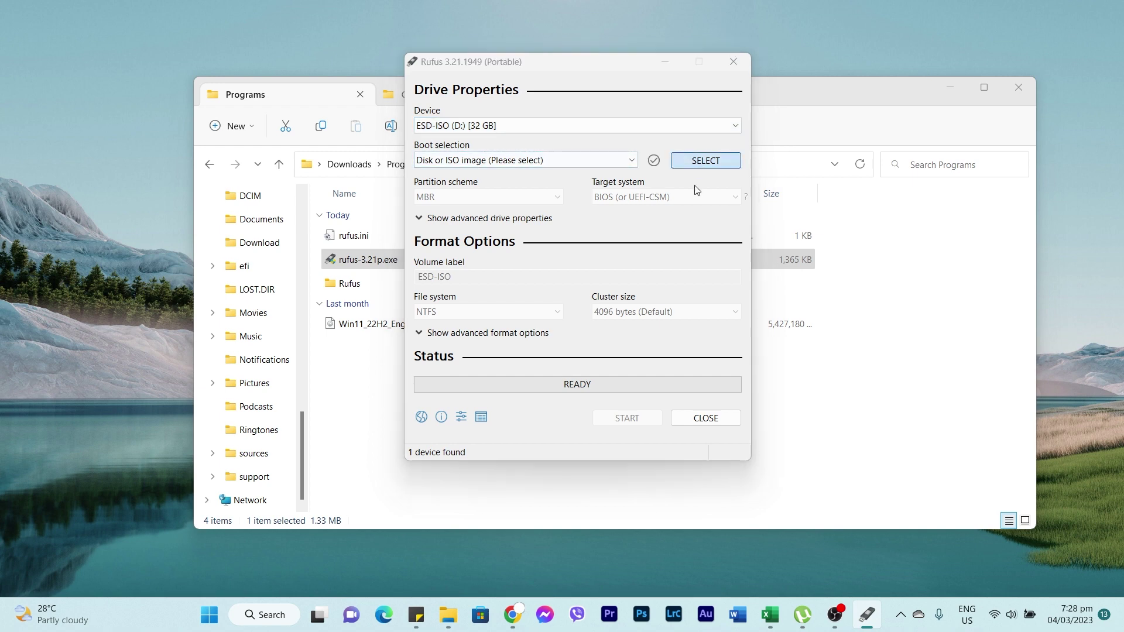
left_click(917, 398)
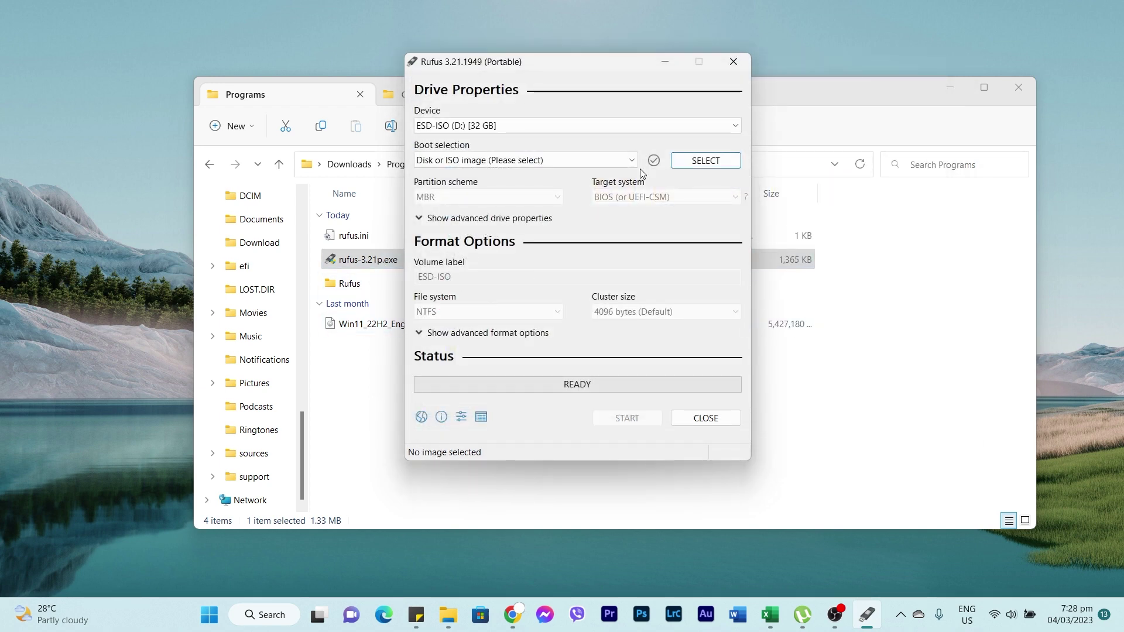
left_click(380, 324)
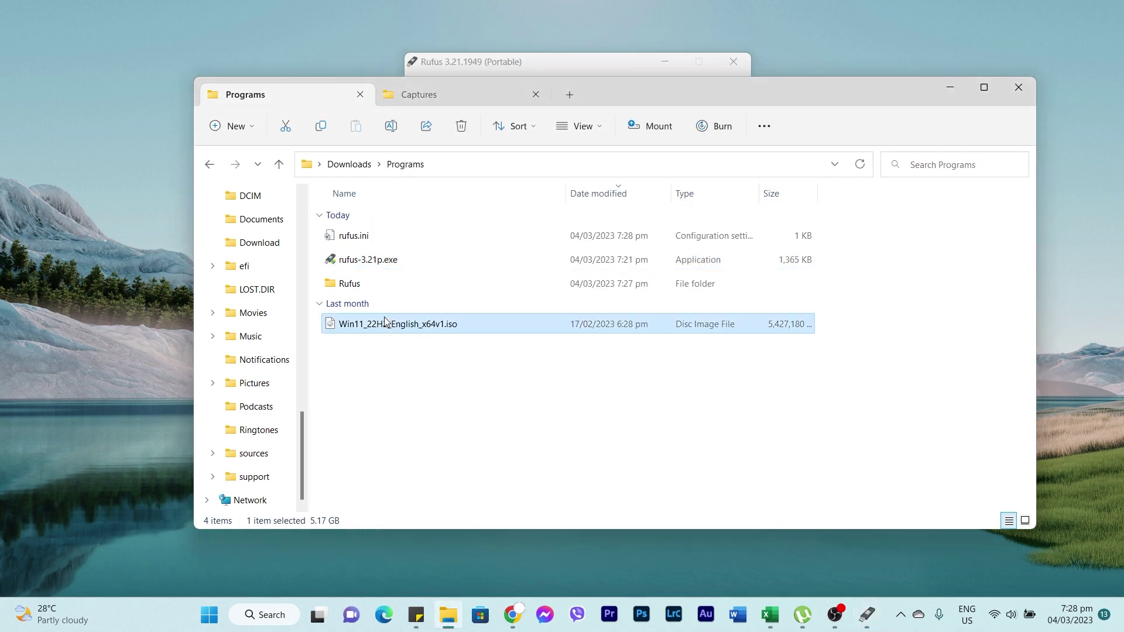
left_click_drag(595, 89, 555, 147)
left_click_drag(582, 68, 804, 43)
left_click_drag(370, 385, 797, 142)
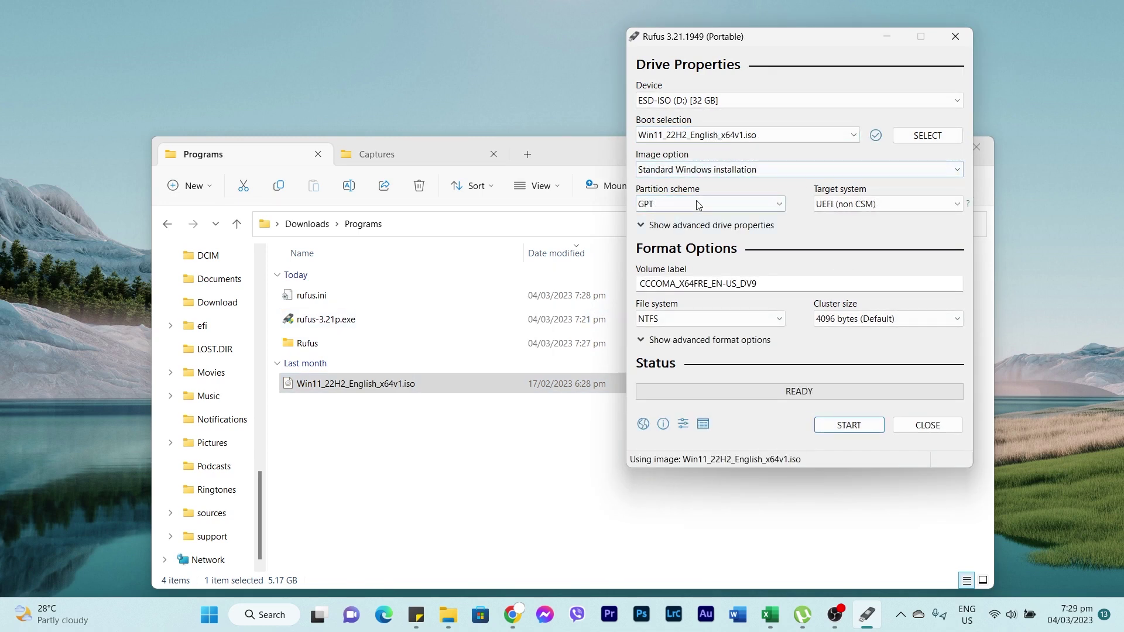
Set the image option to Standard Windows installation.
left_click(724, 169)
left_click(722, 170)
left_click(722, 170)
left_click(696, 183)
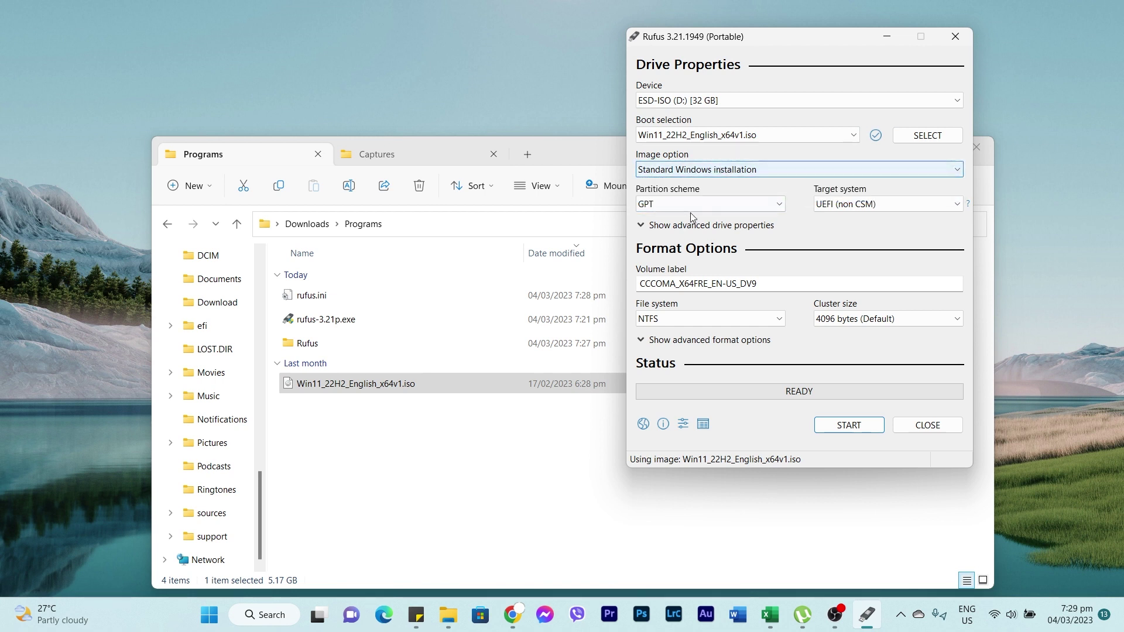
left_click(708, 205)
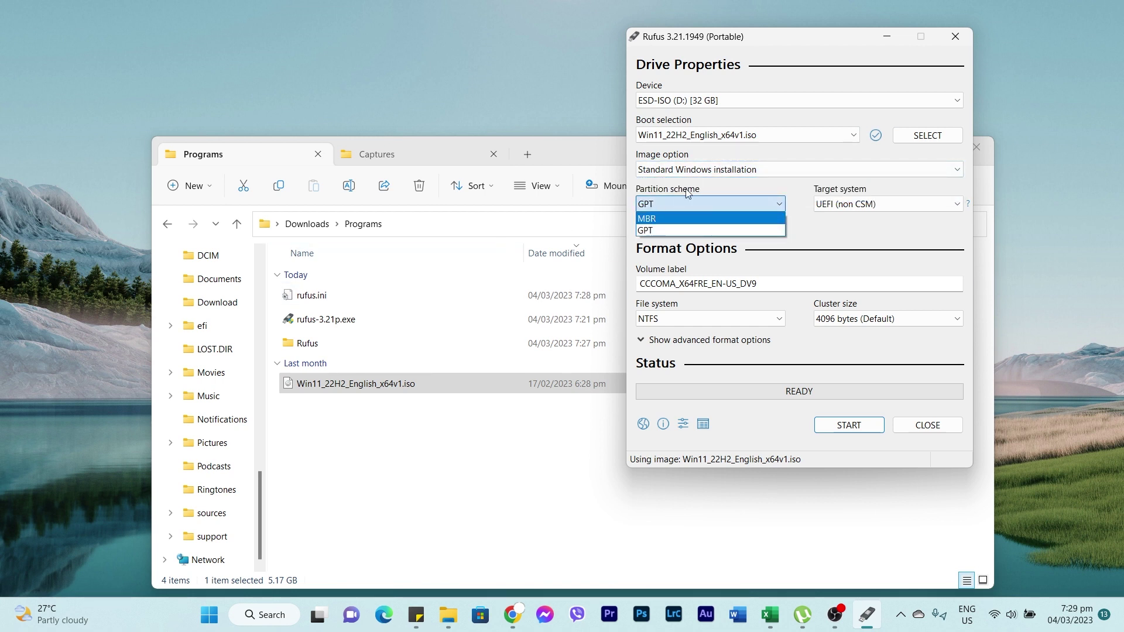
left_click(703, 171)
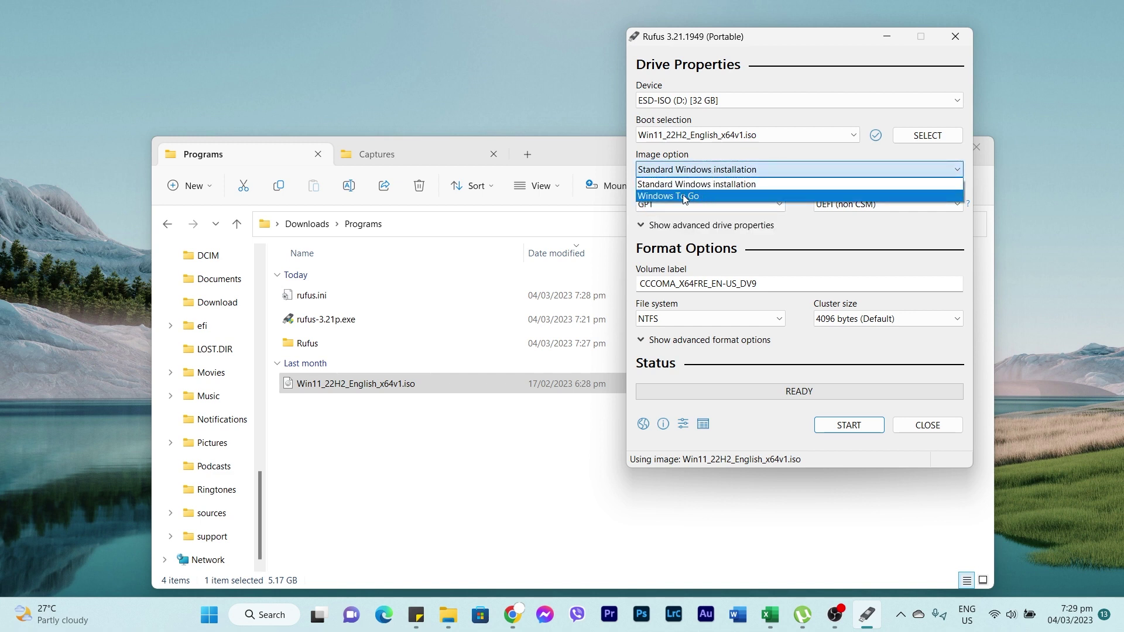
left_click(725, 183)
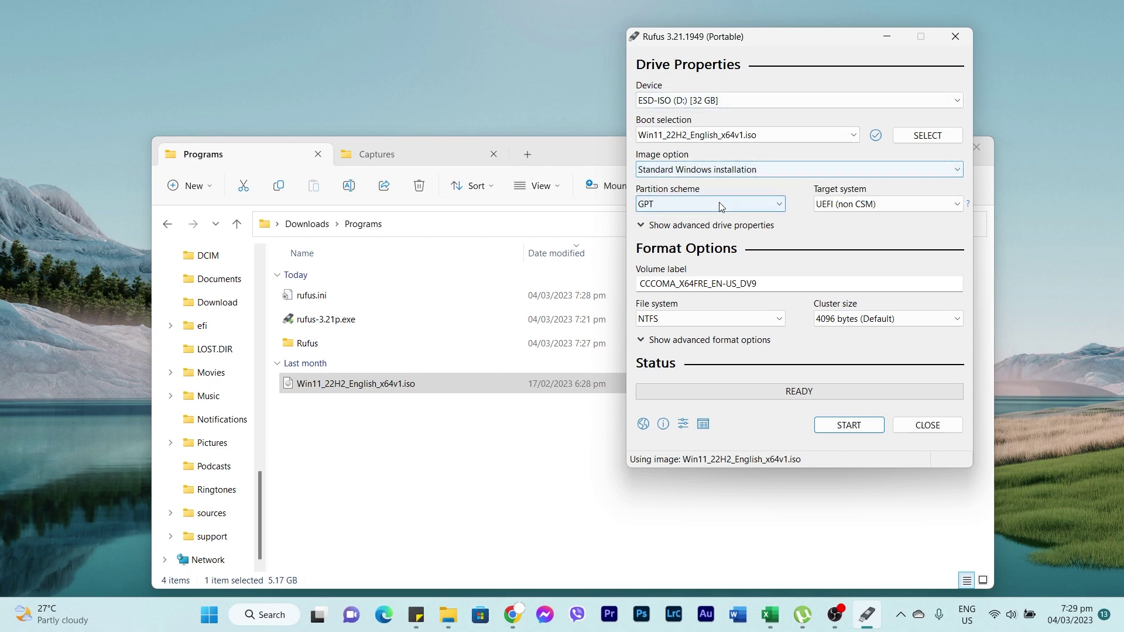
Set the partition scheme to MBR for a BIOS (or UEFI-CSM) target system.
left_click(720, 205)
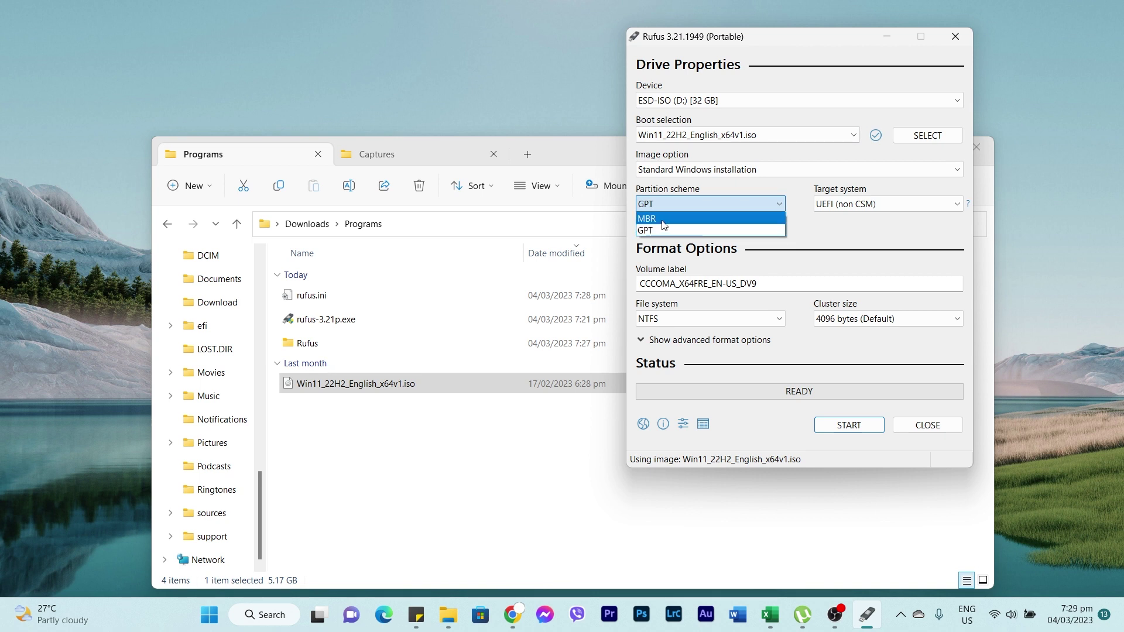
left_click(742, 191)
left_click(662, 203)
left_click(658, 220)
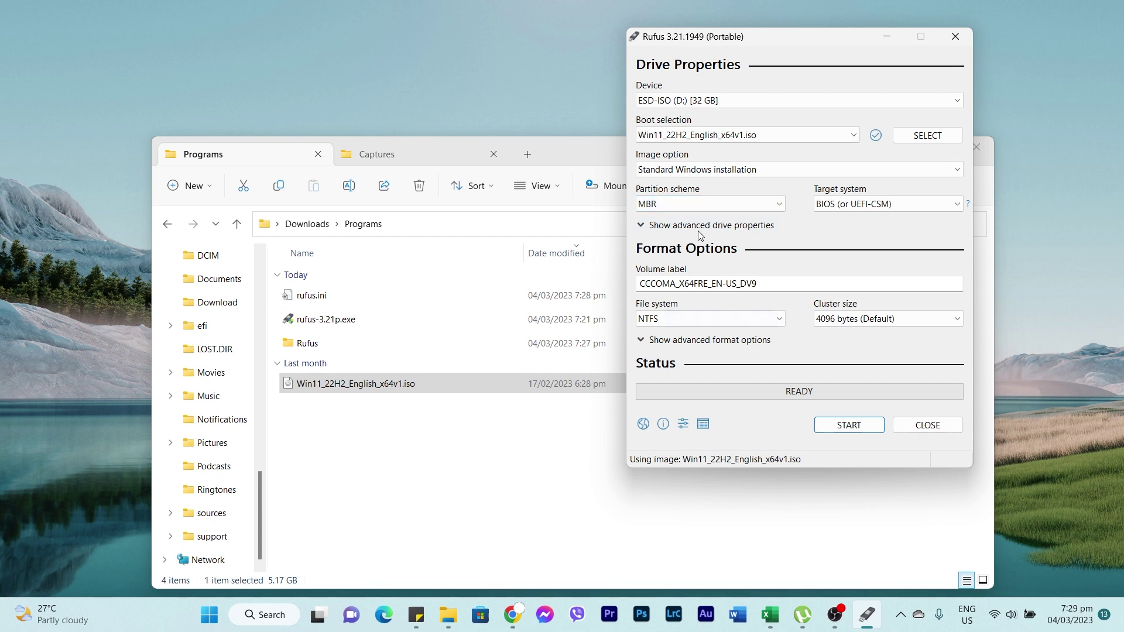
left_click(704, 204)
left_click(704, 204)
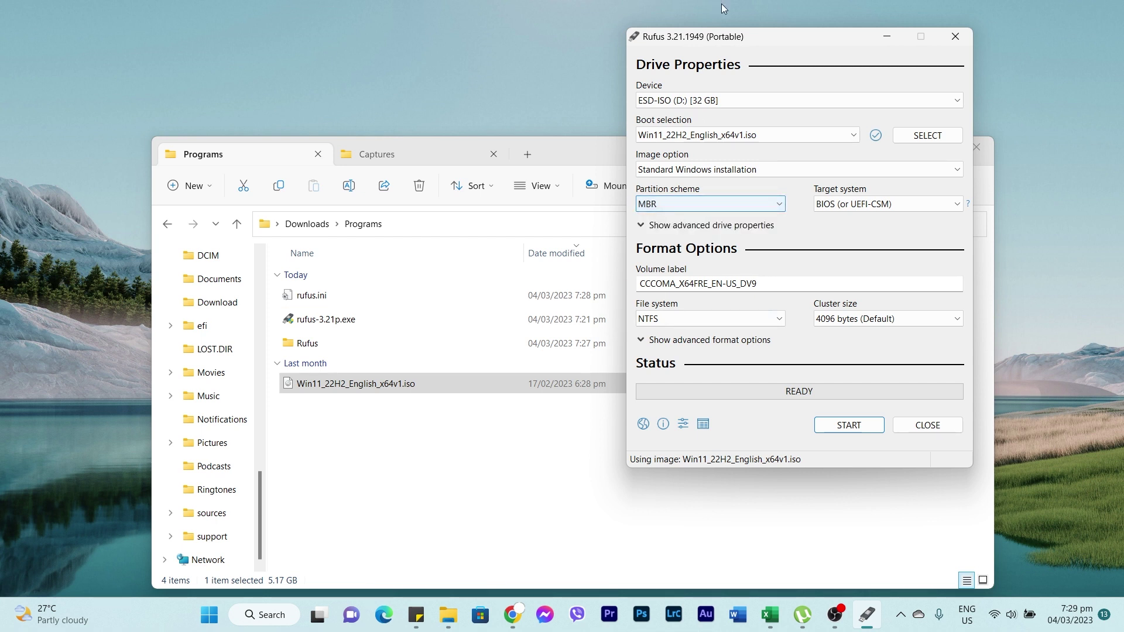
Switch the partition scheme to GPT for a UEFI (non CSM) target system.
left_click_drag(737, 36, 555, 62)
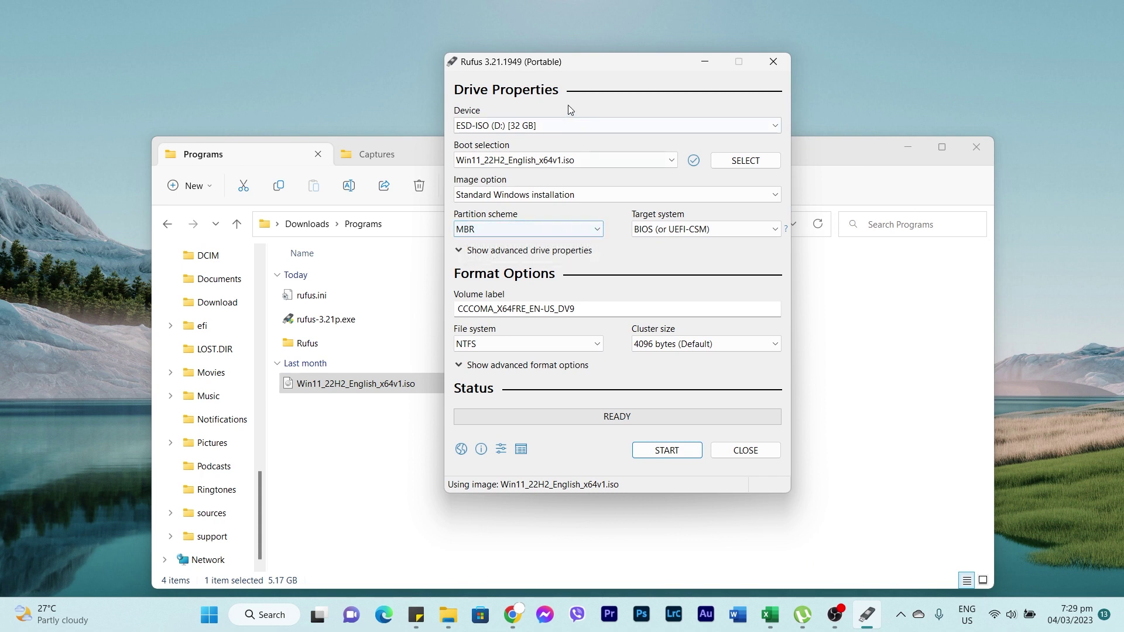
left_click_drag(572, 67, 583, 66)
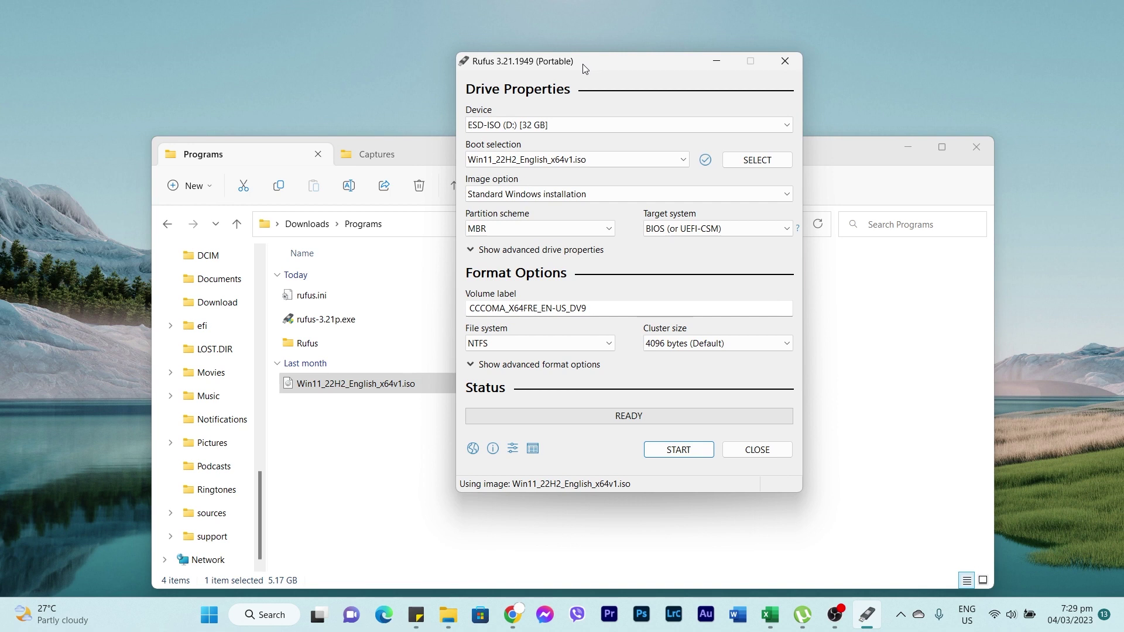
left_click(521, 229)
left_click(521, 233)
left_click(522, 230)
left_click(526, 233)
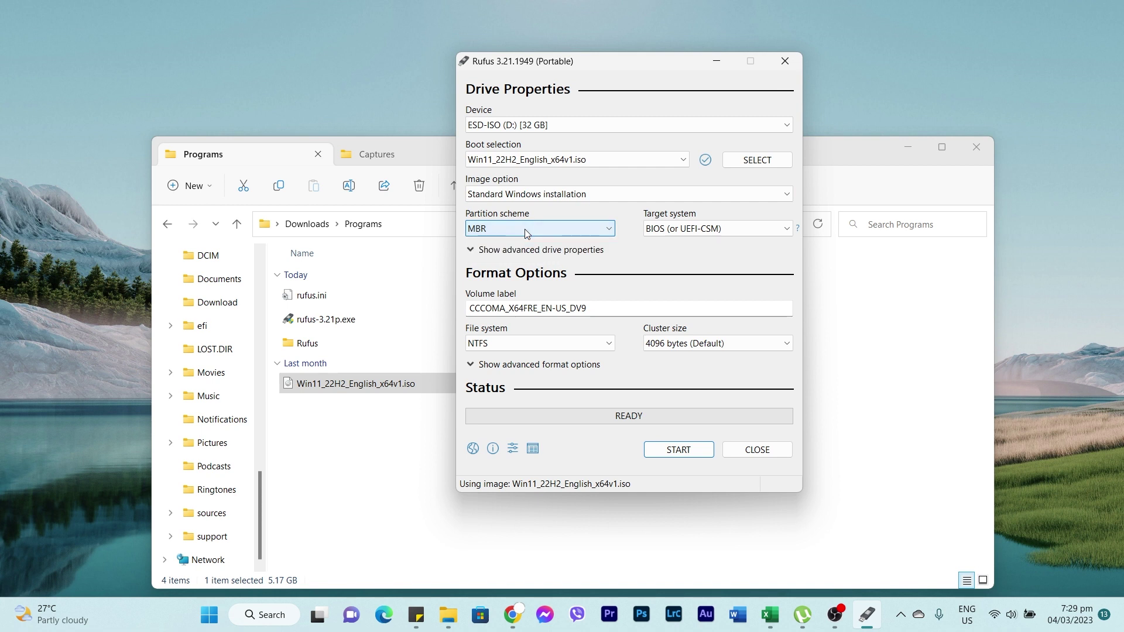
left_click(527, 233)
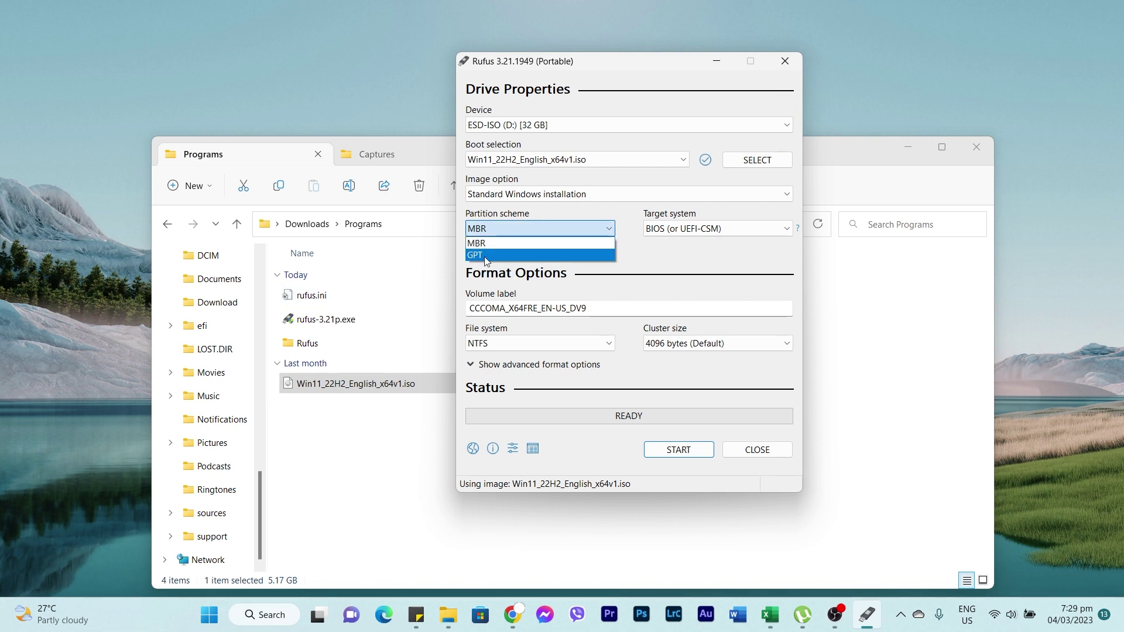
left_click(634, 251)
left_click(560, 232)
left_click(652, 256)
left_click(566, 228)
left_click(559, 223)
left_click(559, 229)
left_click(496, 255)
left_click(554, 233)
left_click(566, 227)
left_click(567, 226)
left_click(644, 245)
left_click(575, 232)
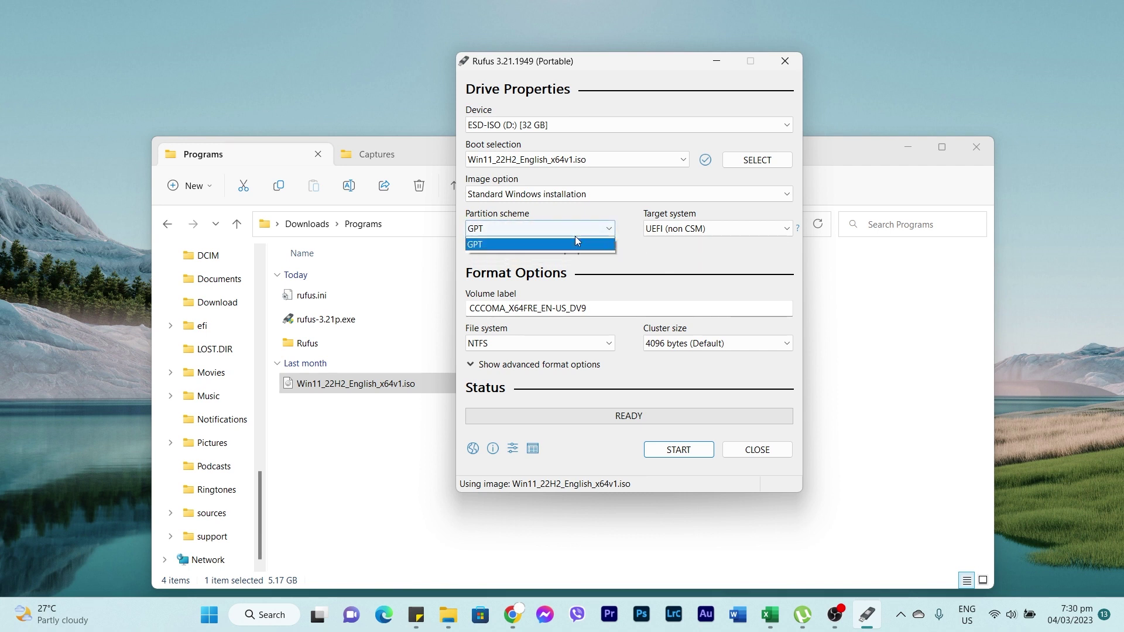
left_click(530, 214)
left_click_drag(599, 64, 542, 72)
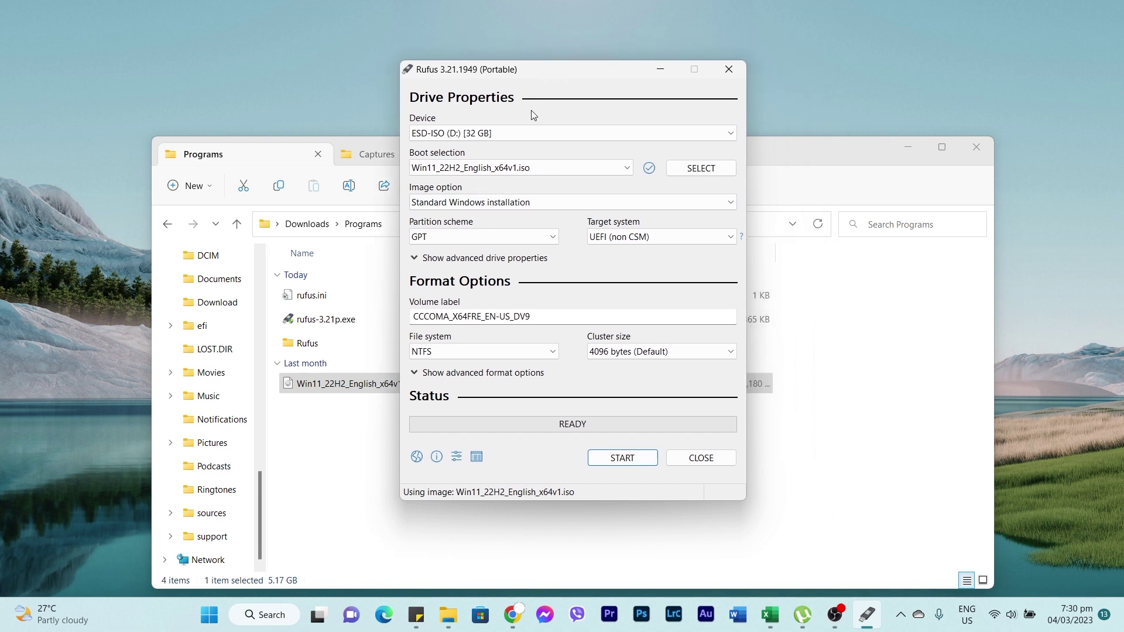
Set the partition scheme back to MBR and start creating the bootable drive.
left_click(481, 240)
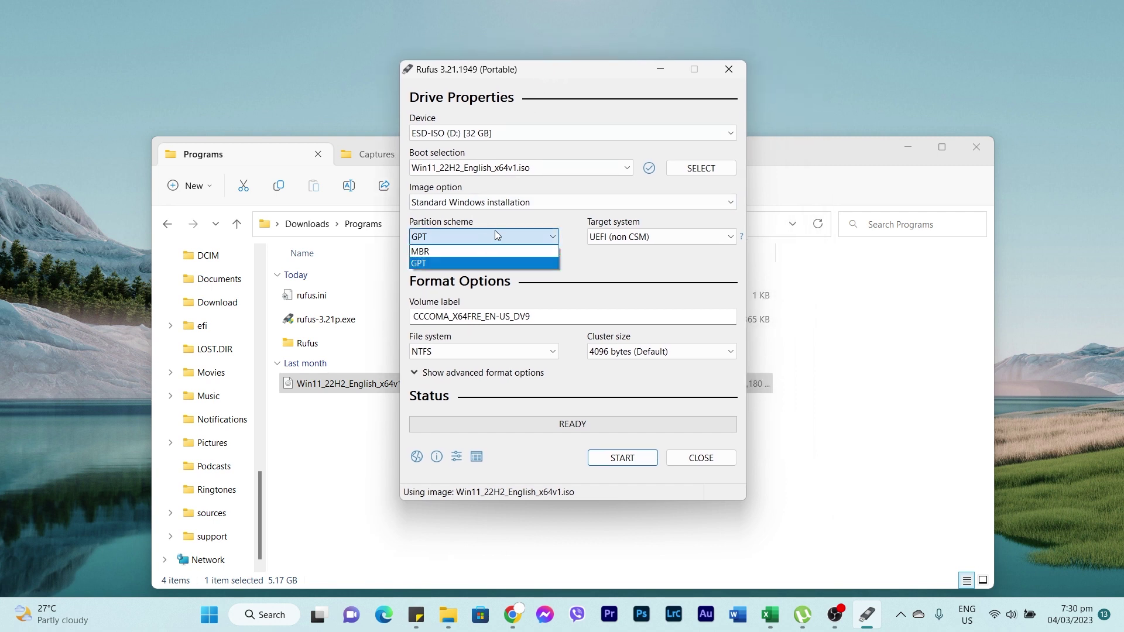
left_click(490, 258)
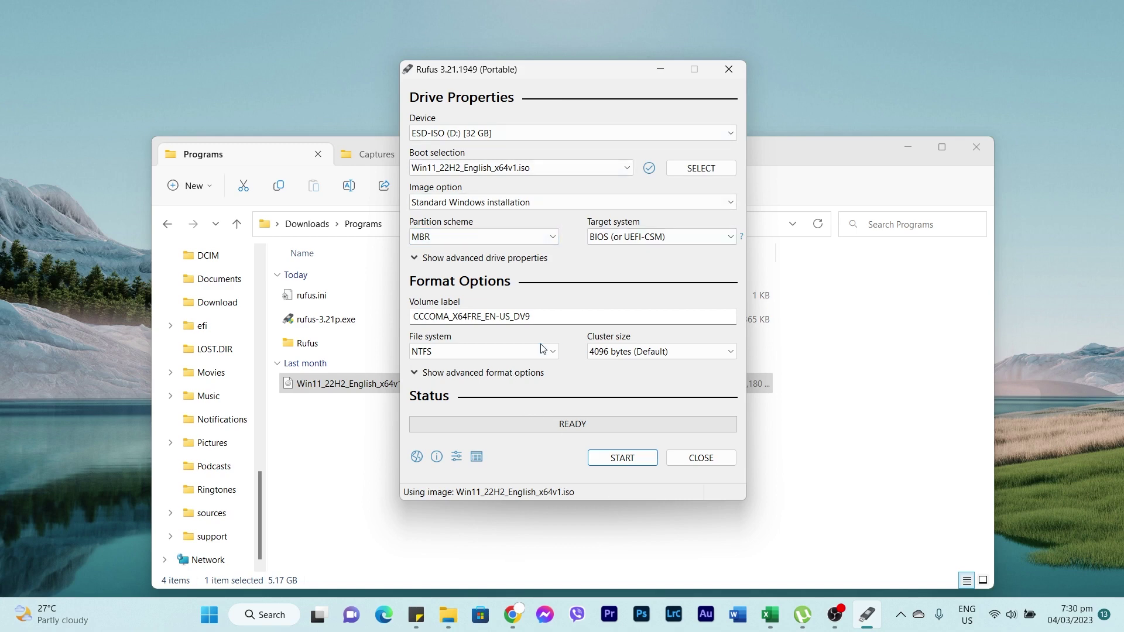
left_click(622, 458)
Turn off removing the online Microsoft account requirement and clear the local account username in the Windows customization options.
left_click(537, 280)
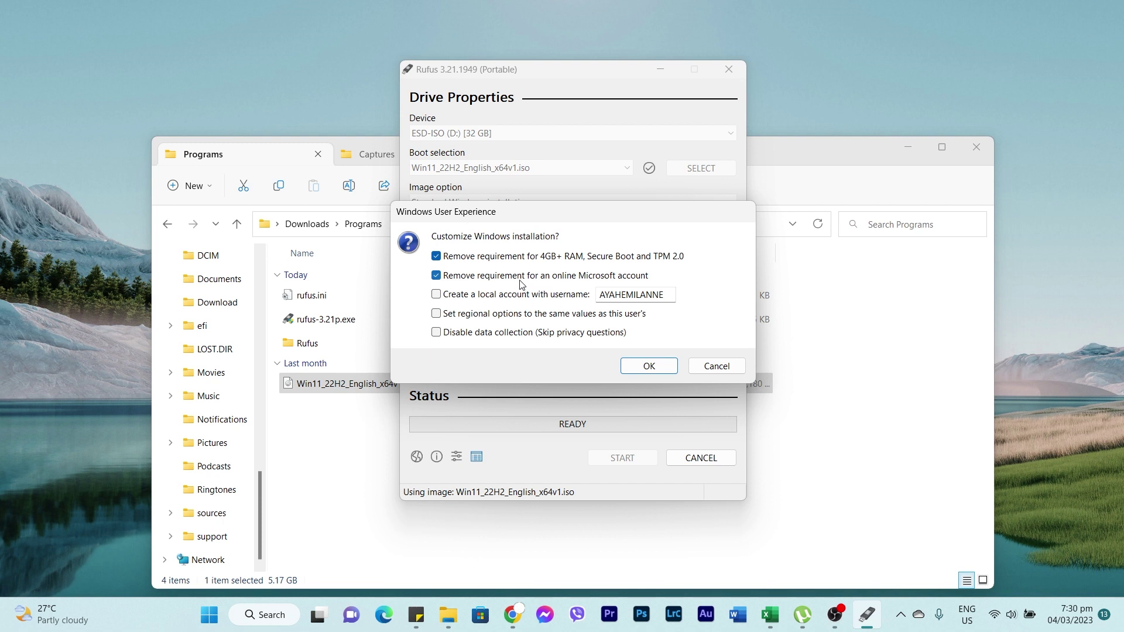
double_click(670, 295)
key("BackSpace")
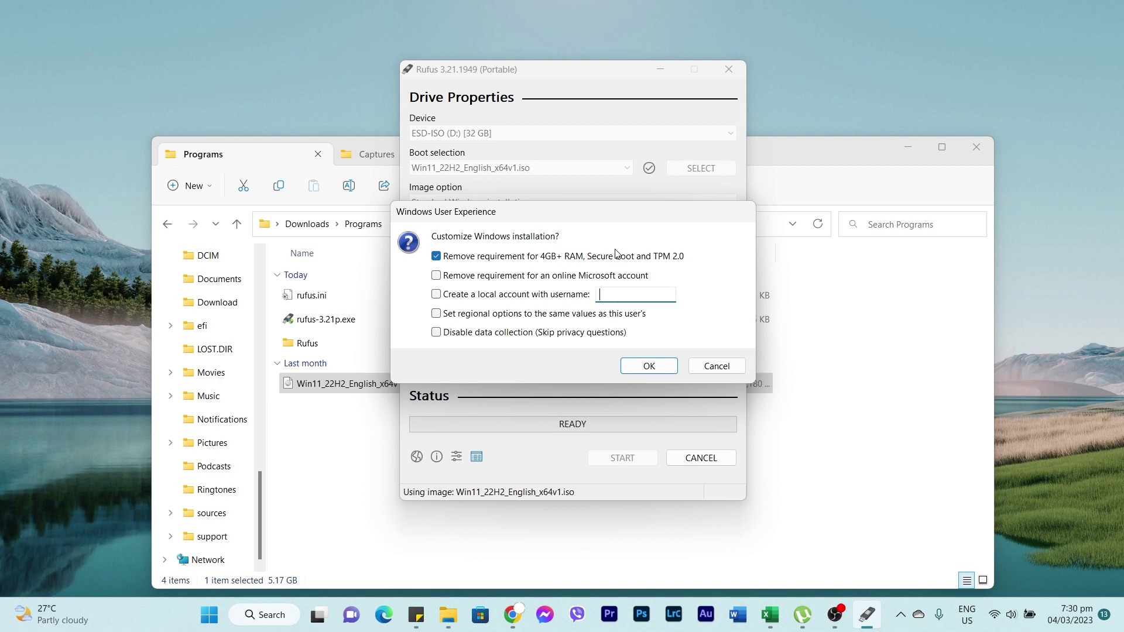
Accept the Windows customization options and confirm erasing ESD-ISO (D:) [32 GB] to write the image.
left_click_drag(572, 220, 530, 227)
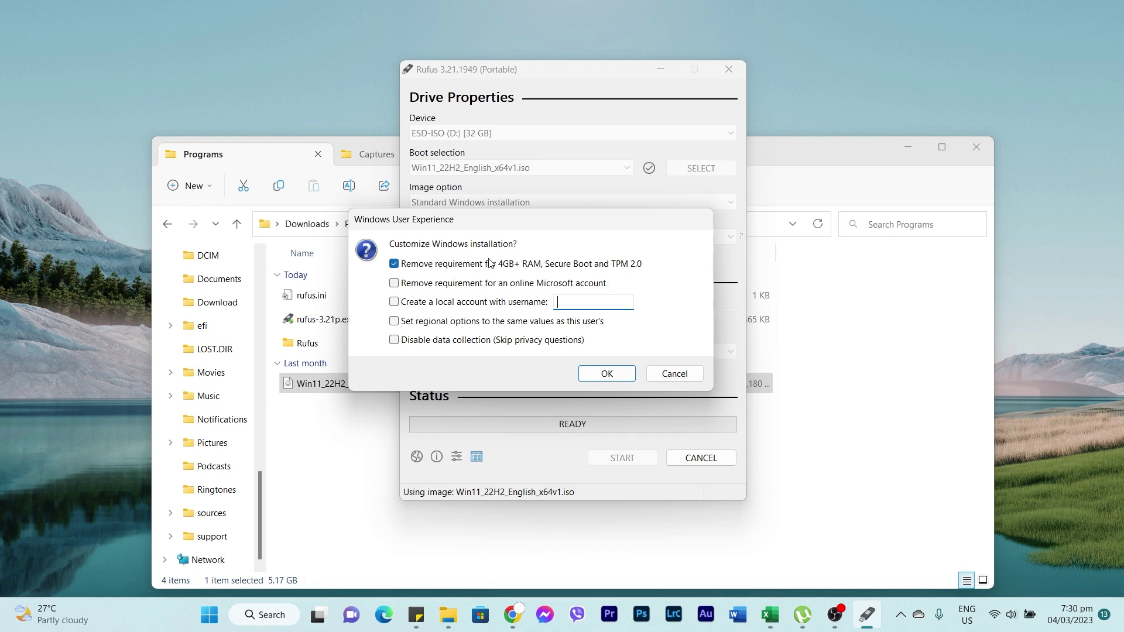
left_click(605, 375)
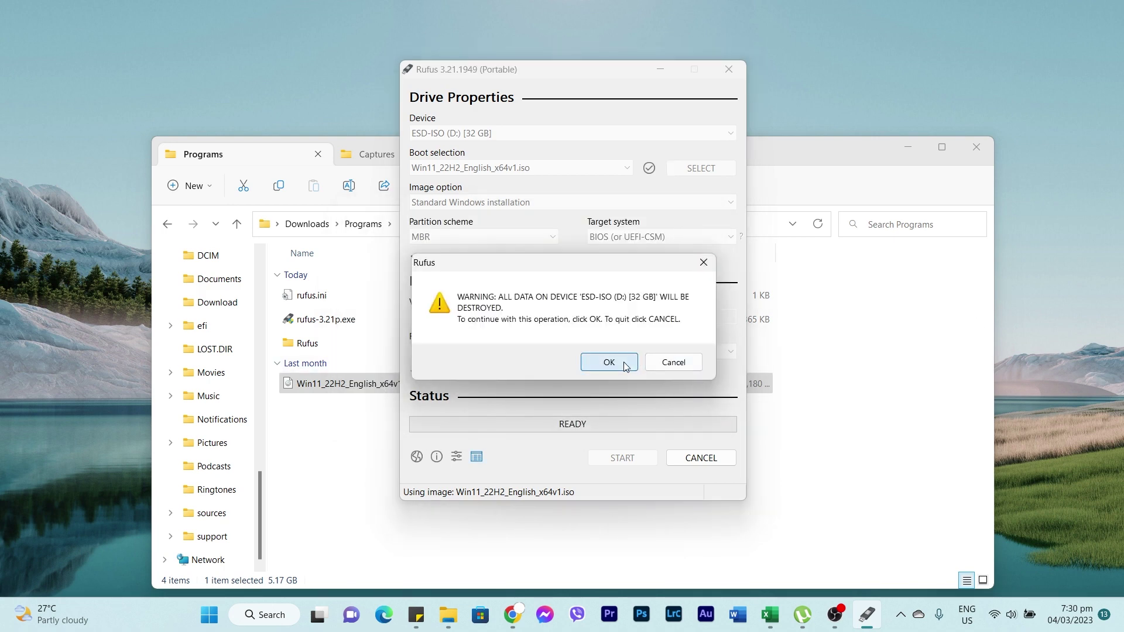
left_click(623, 362)
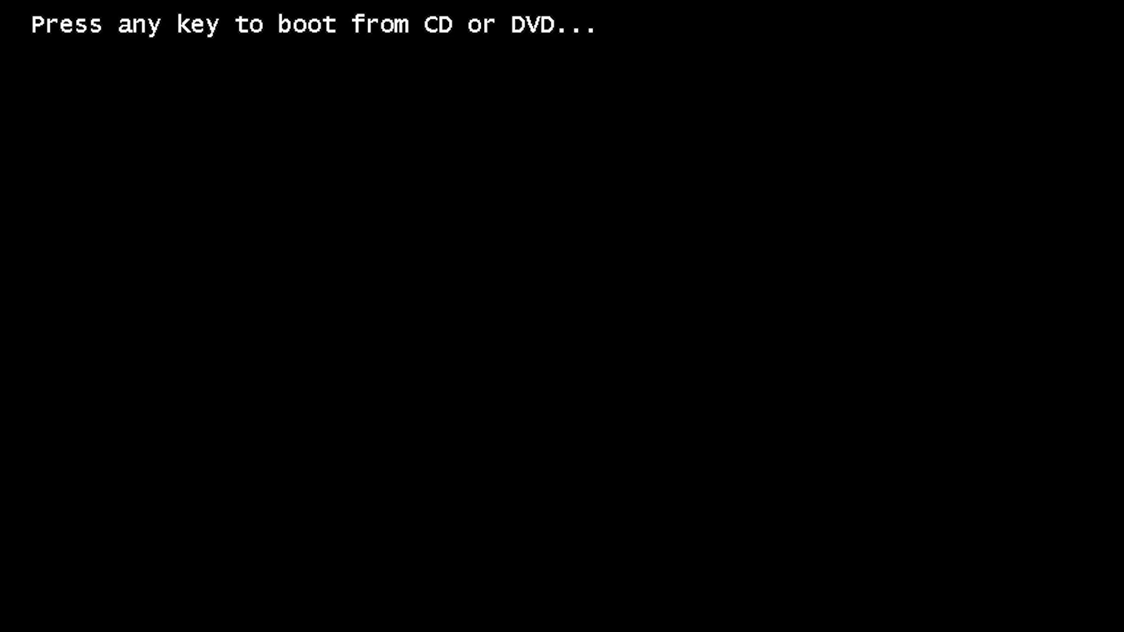
Boot into Windows Setup, start the installation with English (United States) and the US keyboard, and proceed without a product key.
key("Return")
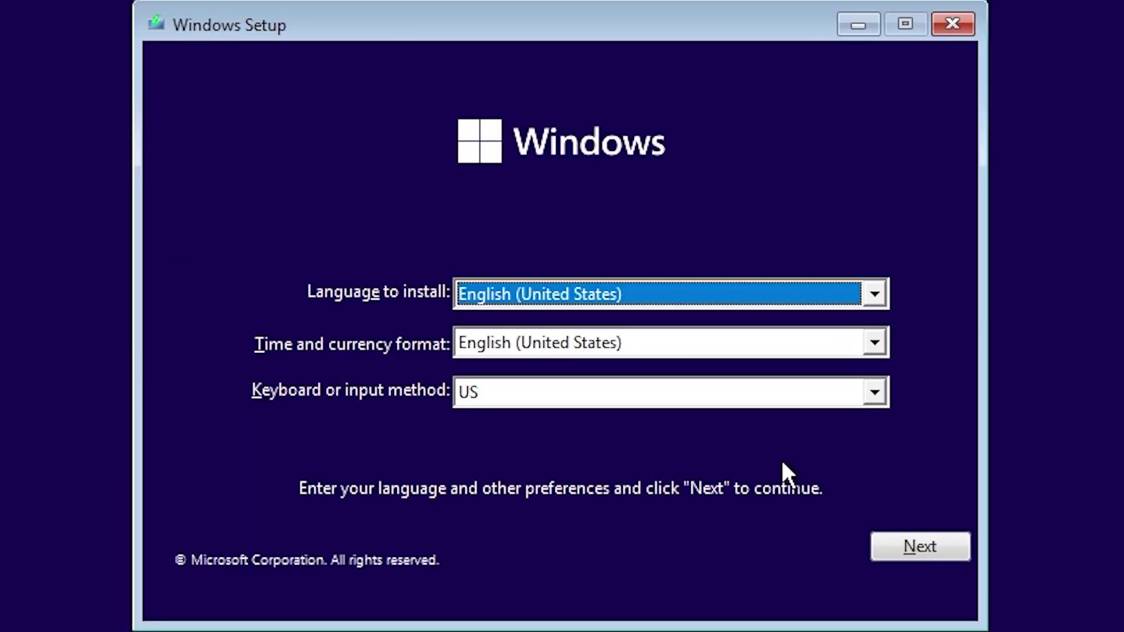
left_click(931, 546)
left_click(573, 333)
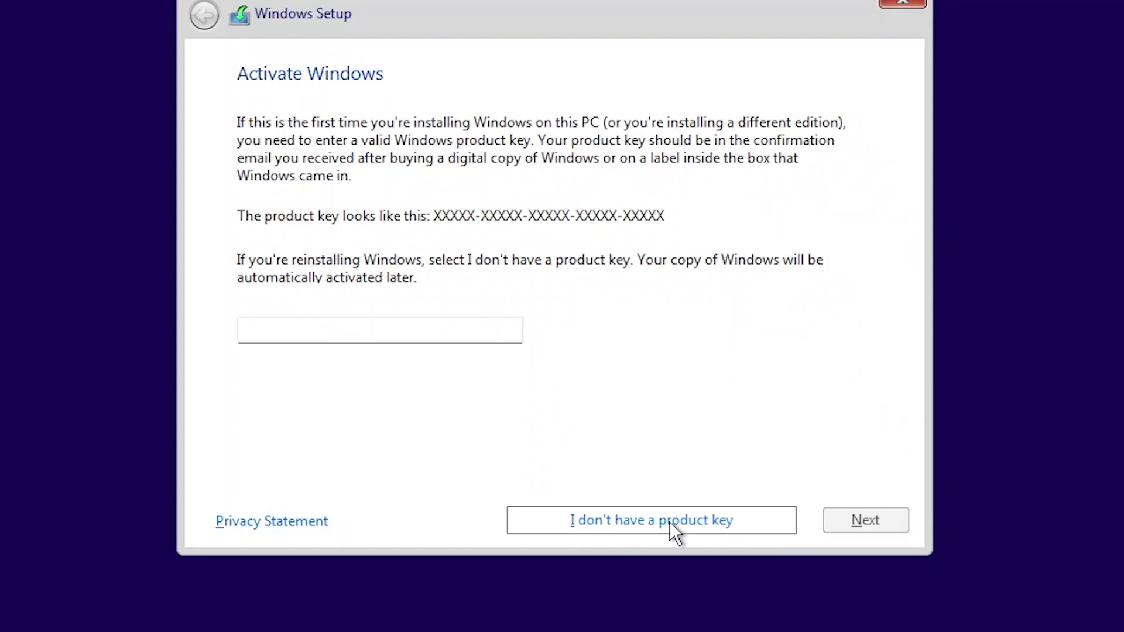
left_click(669, 521)
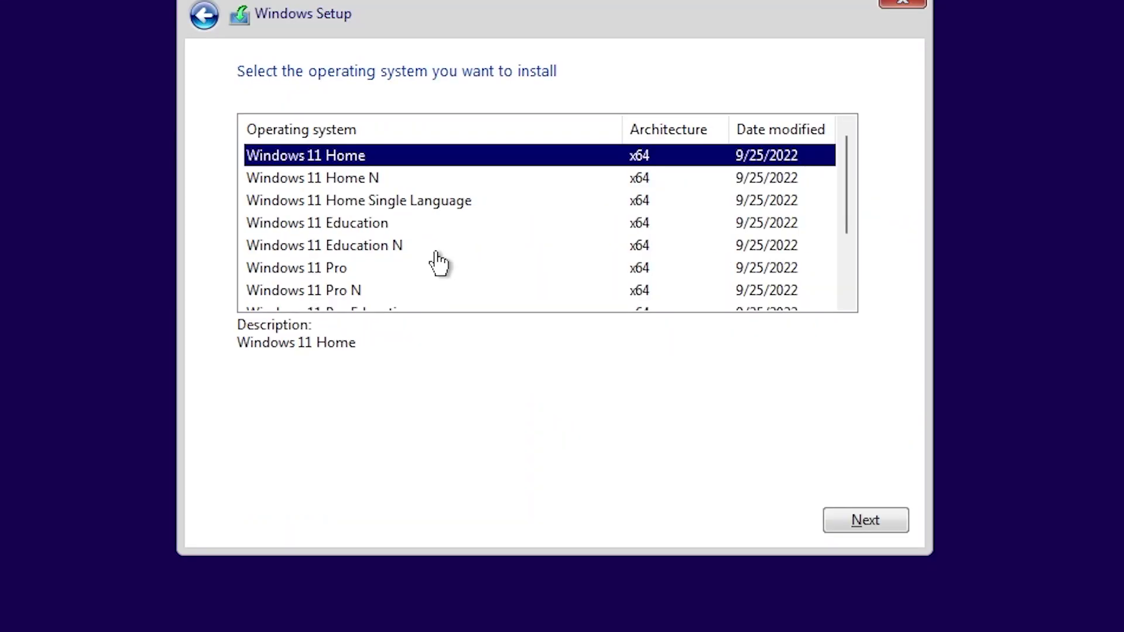
Choose Windows 11 Pro as the operating system to install and continue to the license terms.
left_click(352, 269)
left_click_drag(845, 218, 400, 158)
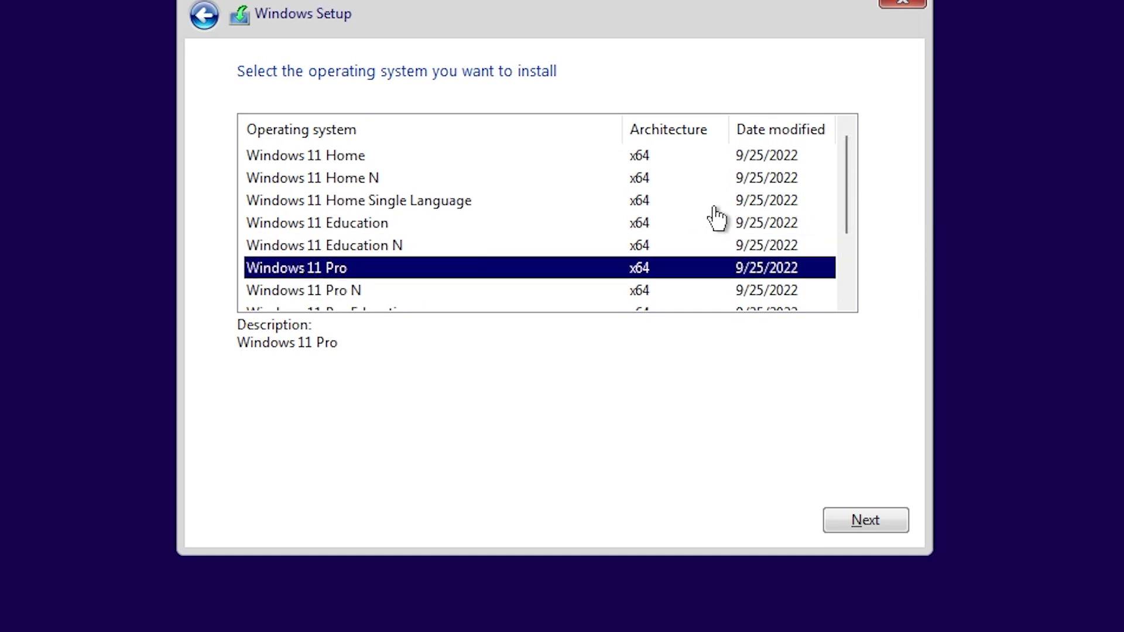
left_click_drag(845, 230, 847, 280)
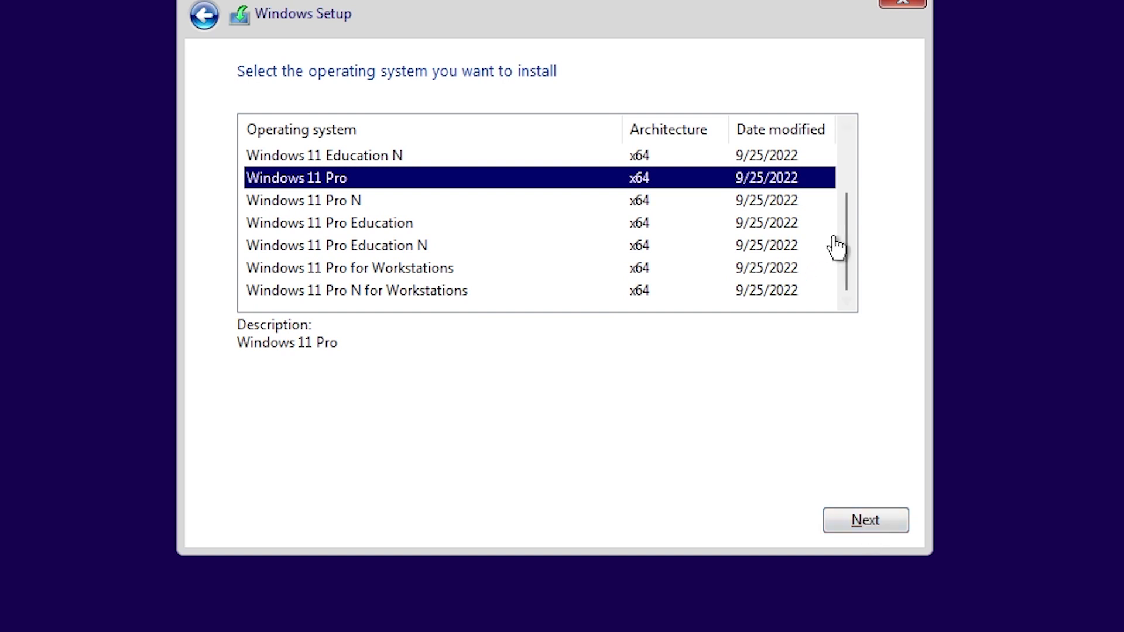
left_click(861, 523)
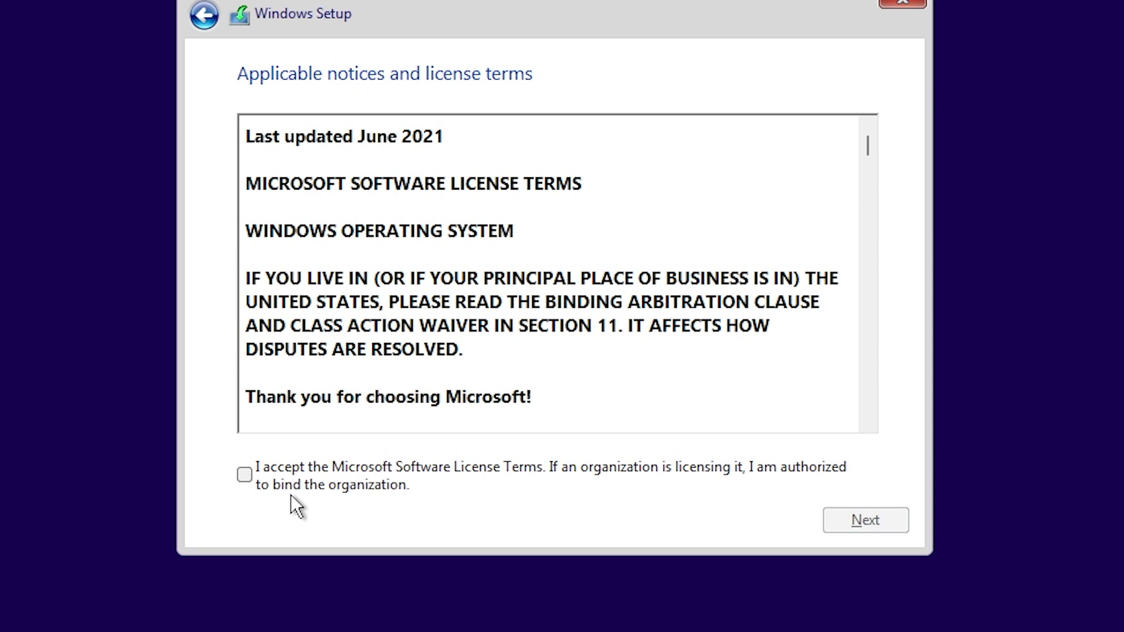
Accept the license terms and start a Custom installation of Windows on Drive 0 Unallocated Space.
left_click(871, 523)
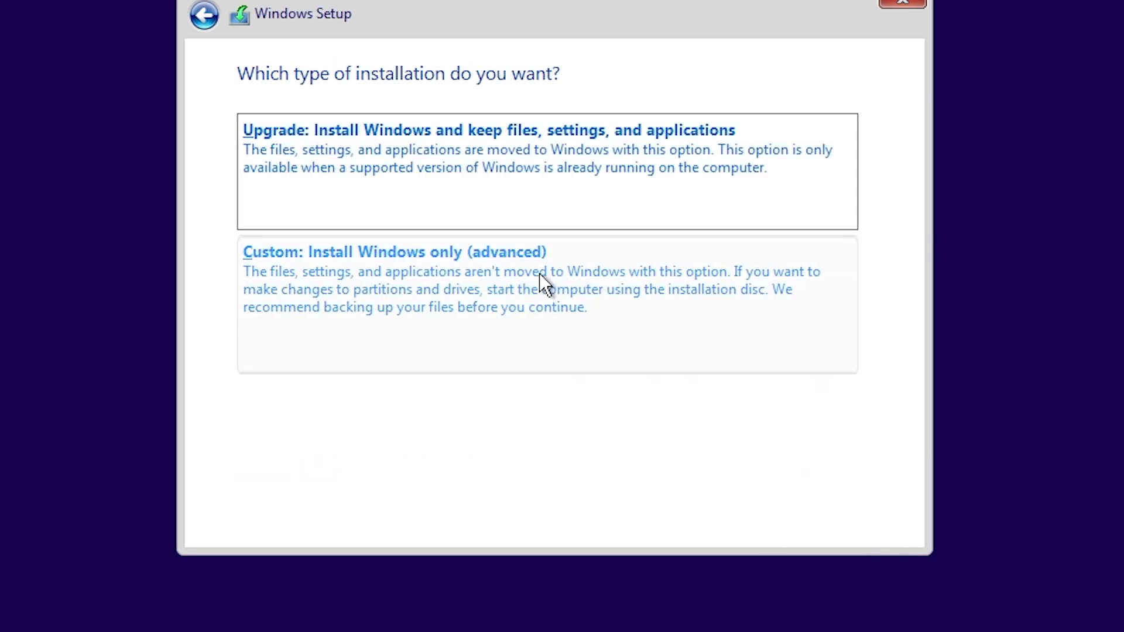
left_click(537, 287)
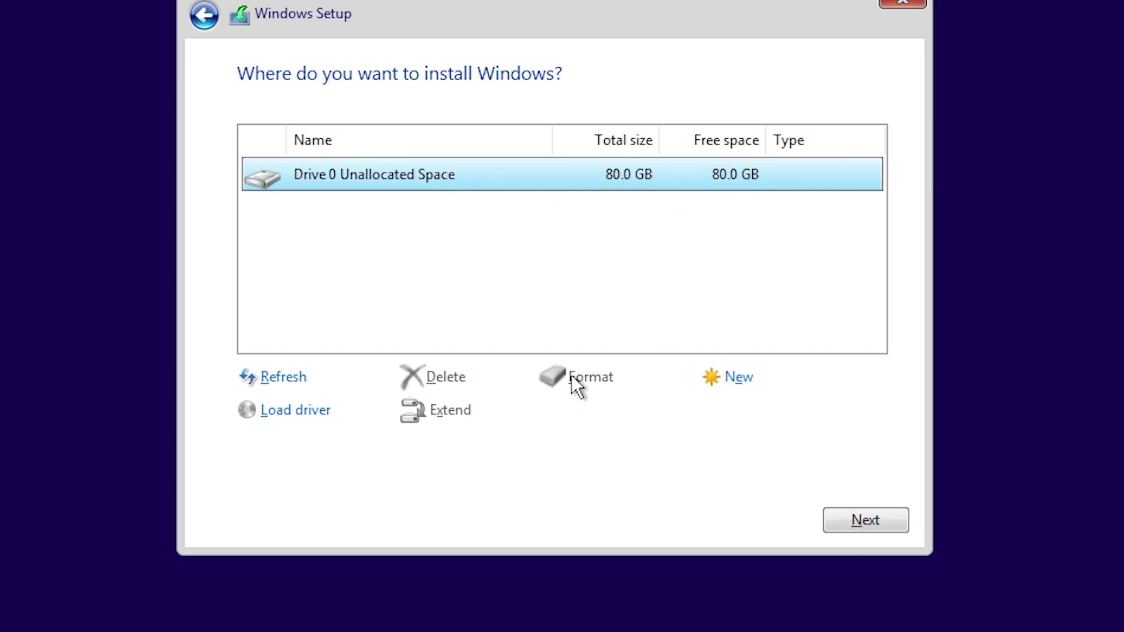
left_click(880, 521)
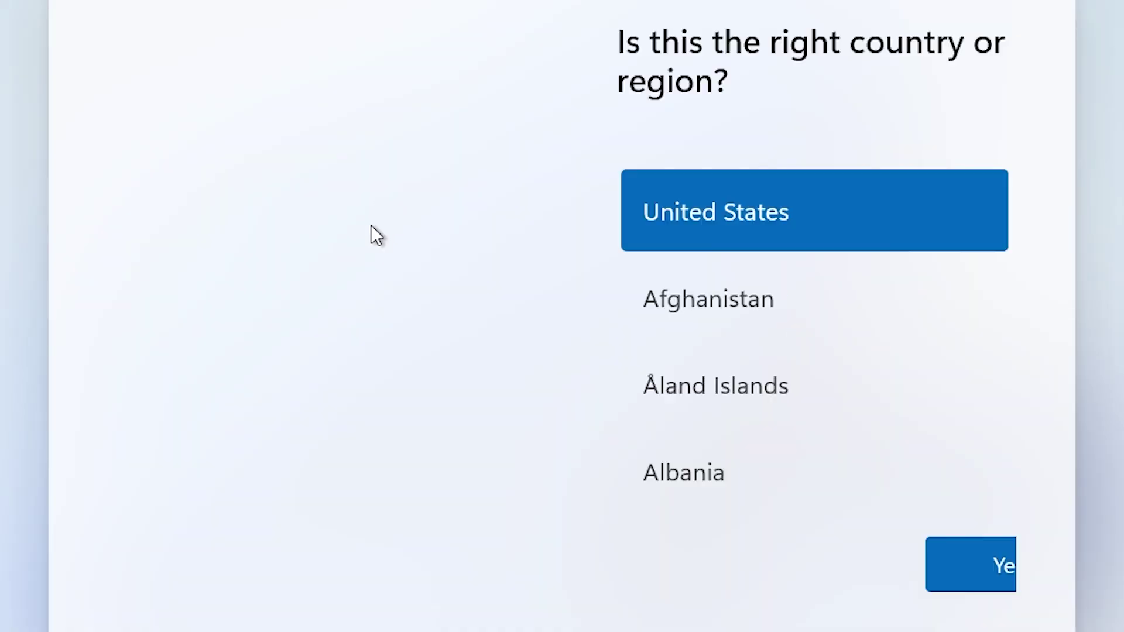
Choose and confirm the country or region in the Windows first-run setup.
scroll(1021, 381, "down", 15)
left_click(989, 565)
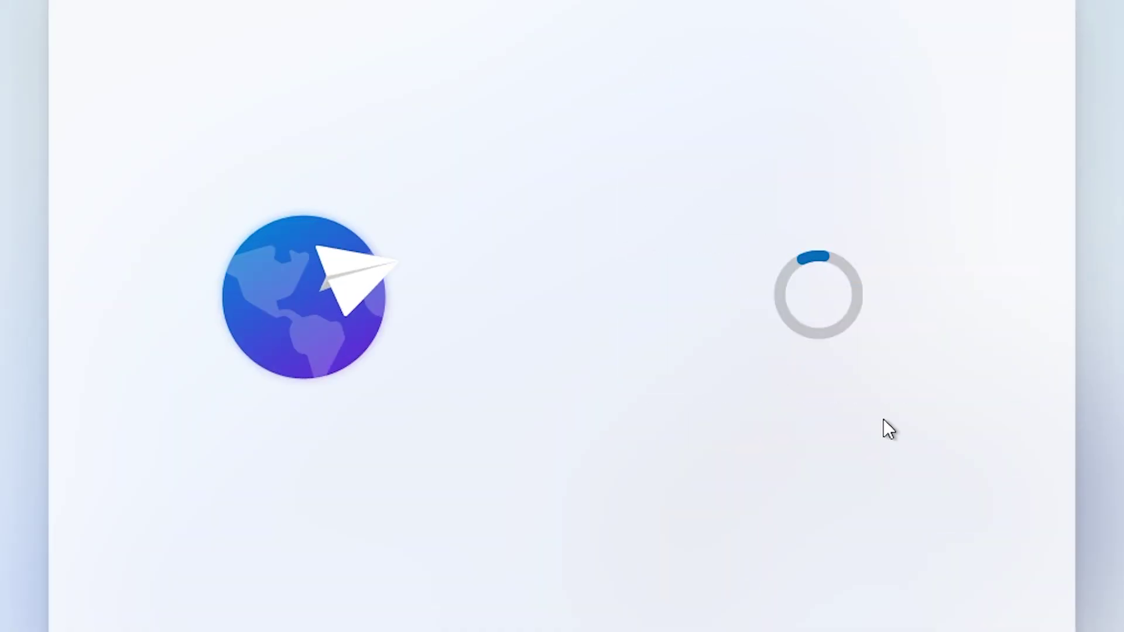